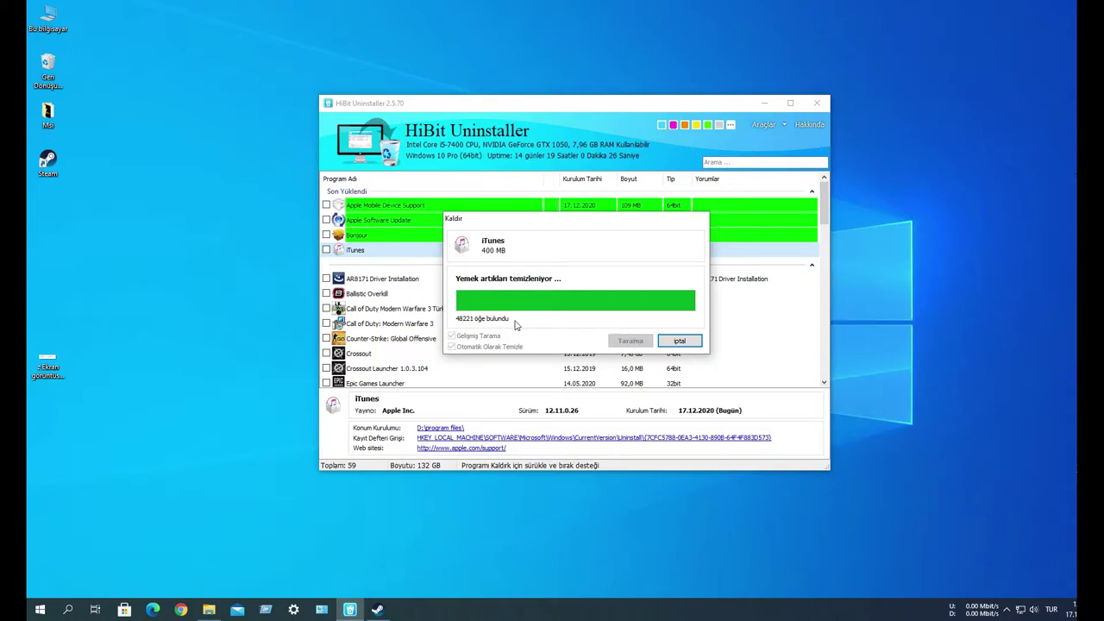
Uninstall Apple Software Update completely with its own remover and run the leftover scan.
right_click(397, 222)
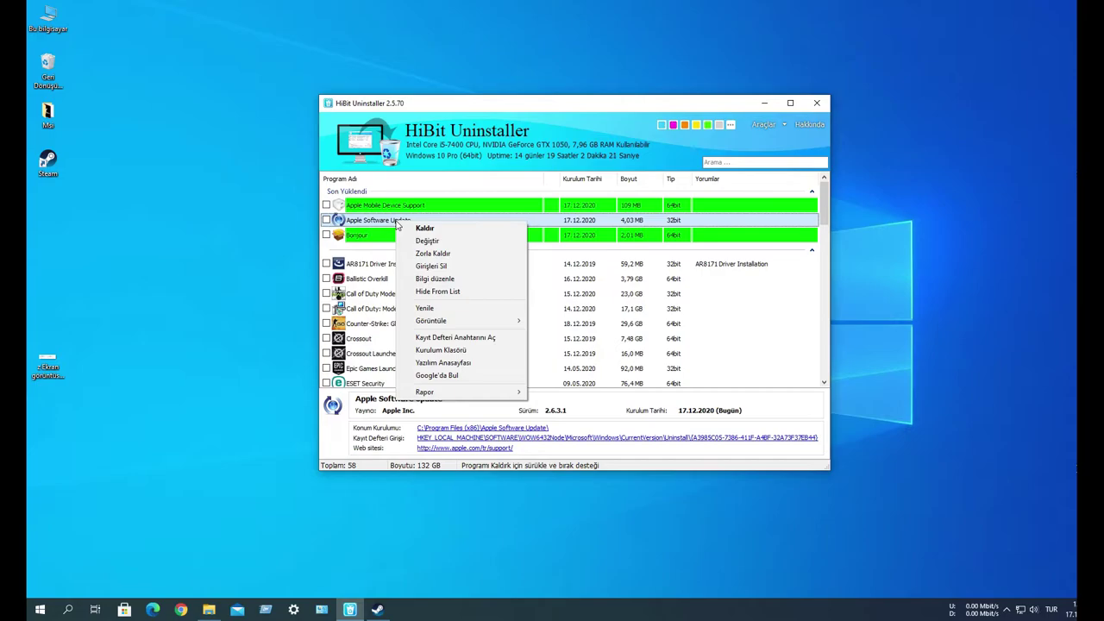
click(448, 103)
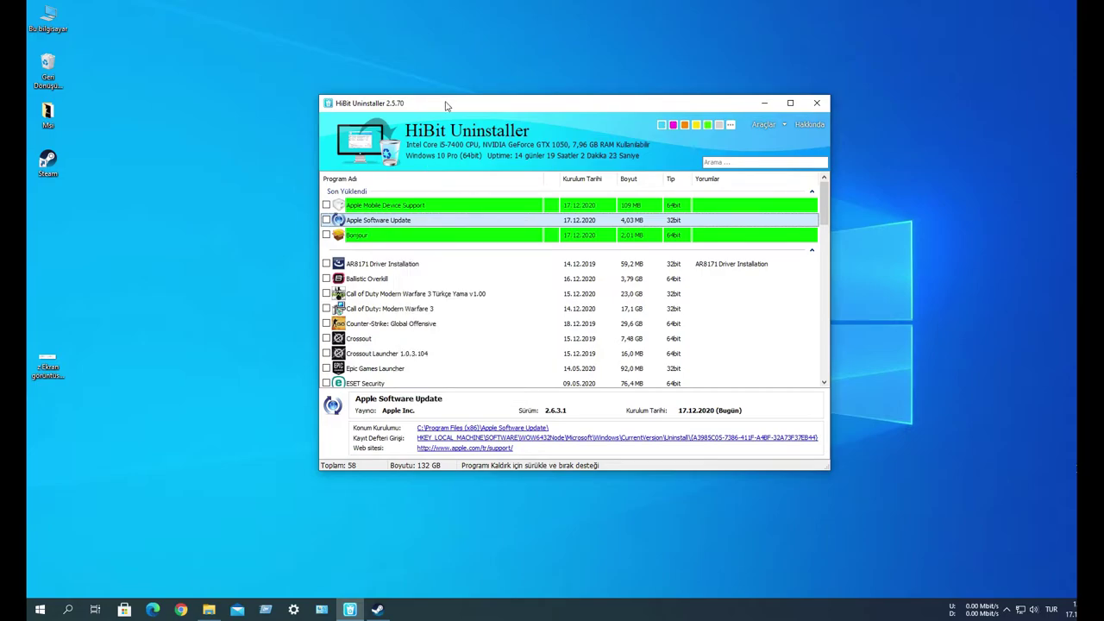
right_click(413, 224)
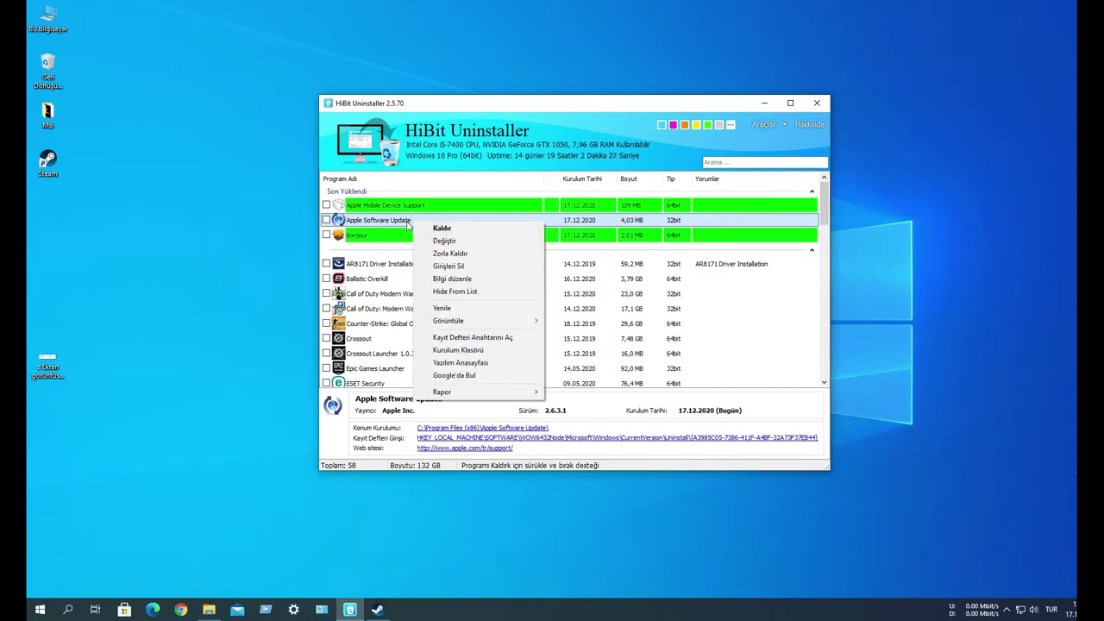
click(440, 228)
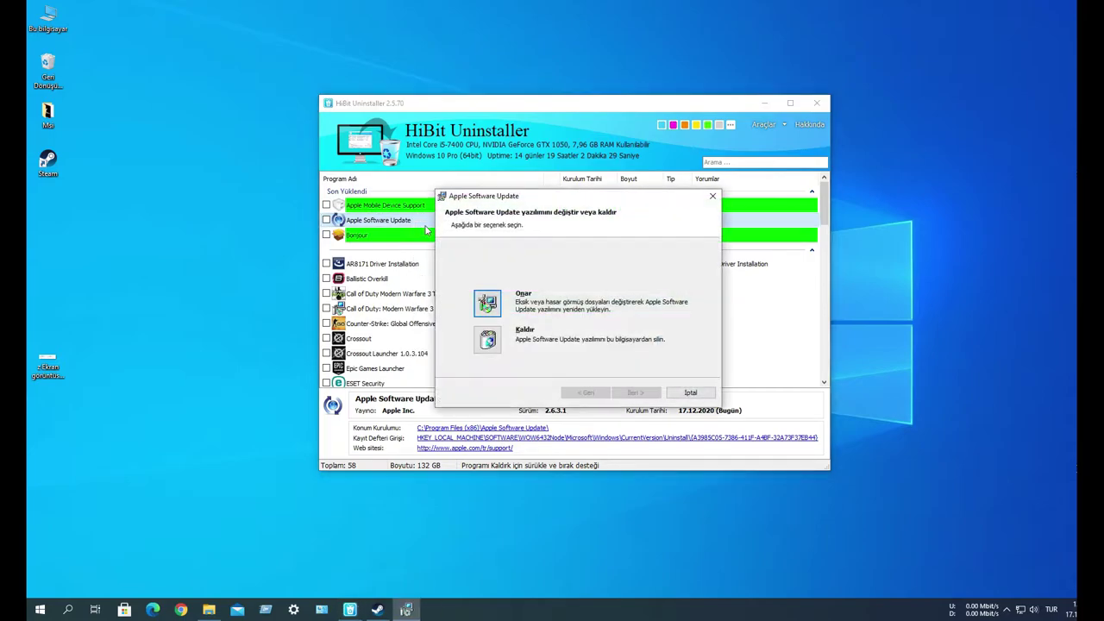
click(486, 340)
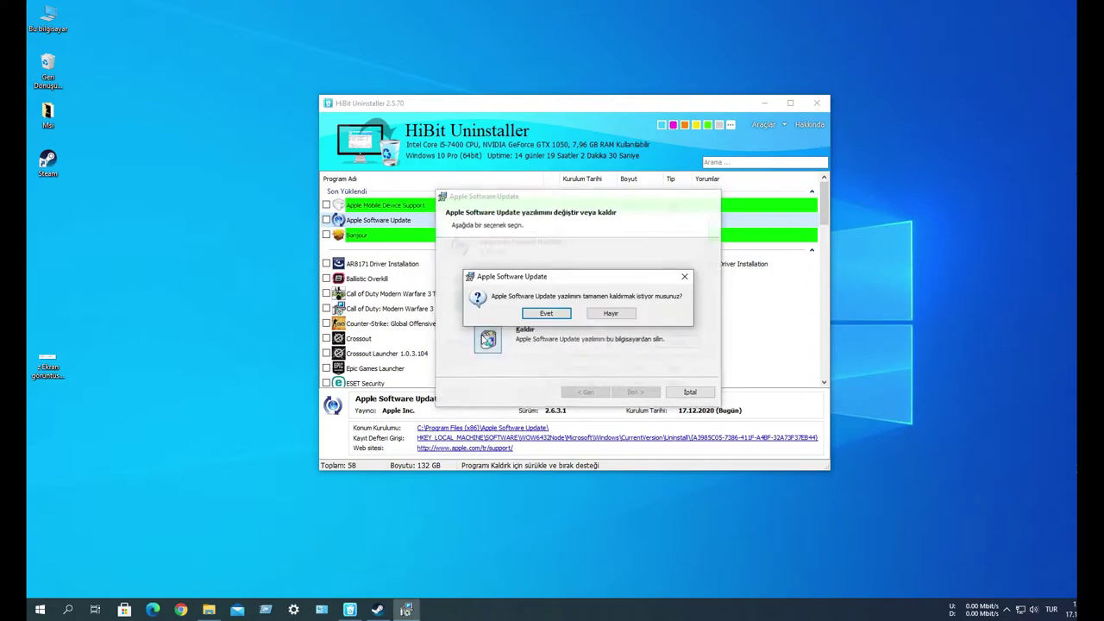
click(550, 316)
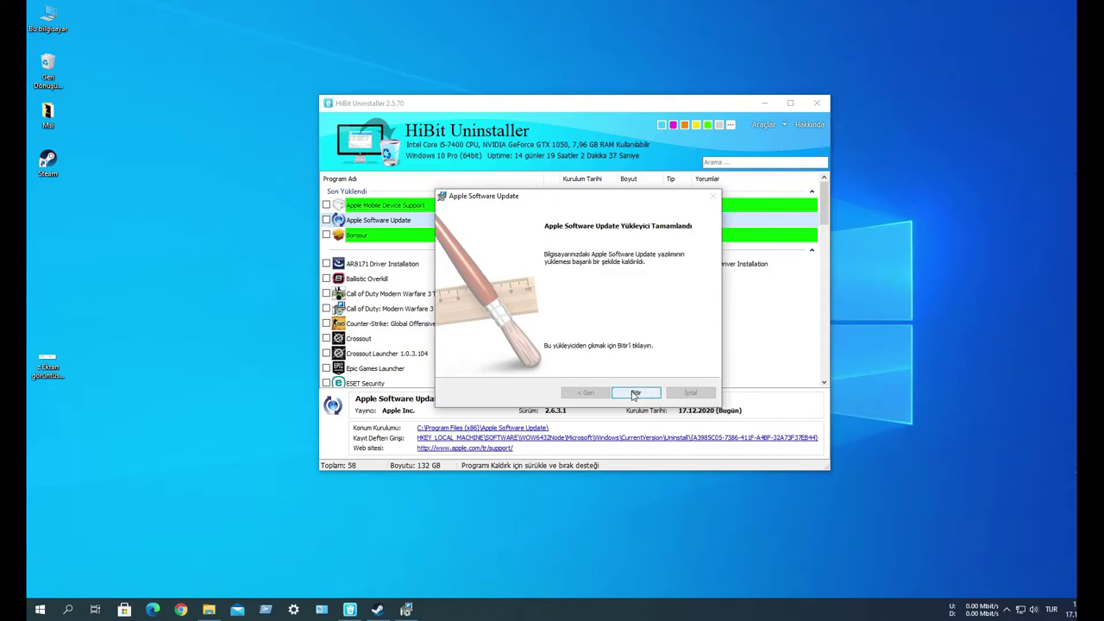
click(635, 393)
click(627, 343)
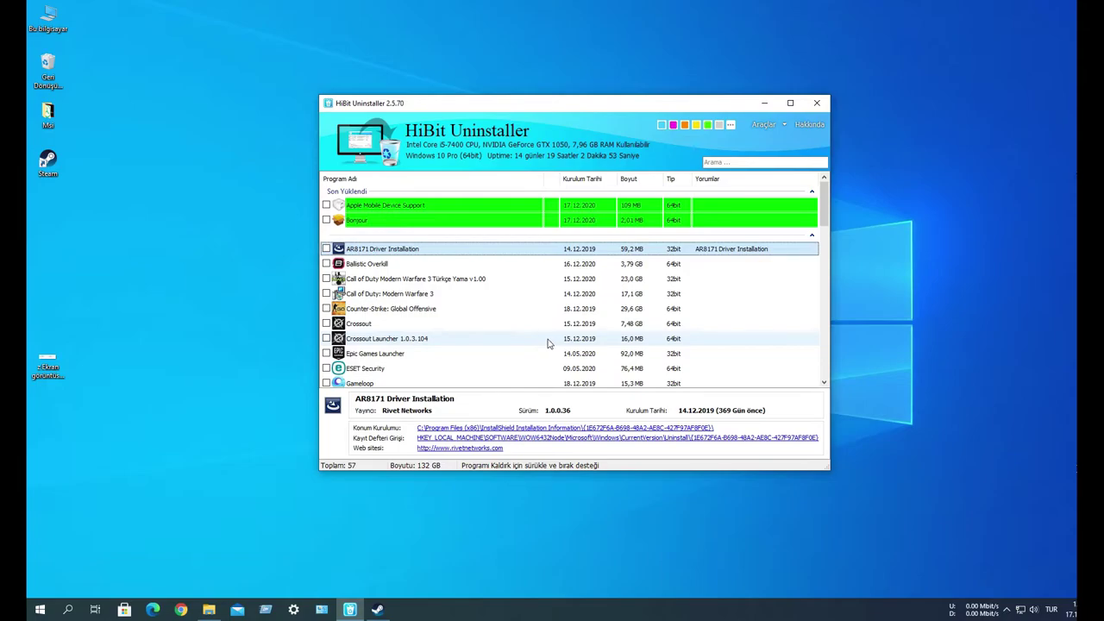
Refresh the desktop and check the Recycle Bin's contents for remaining iTunes items.
click(31, 610)
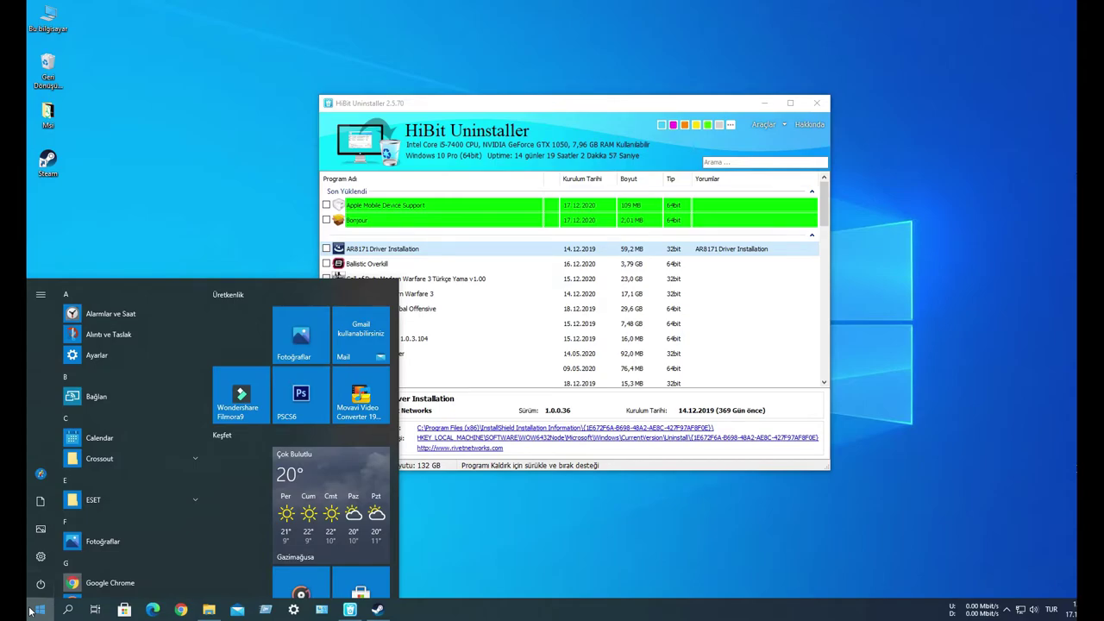
click(34, 609)
right_click(90, 217)
click(106, 250)
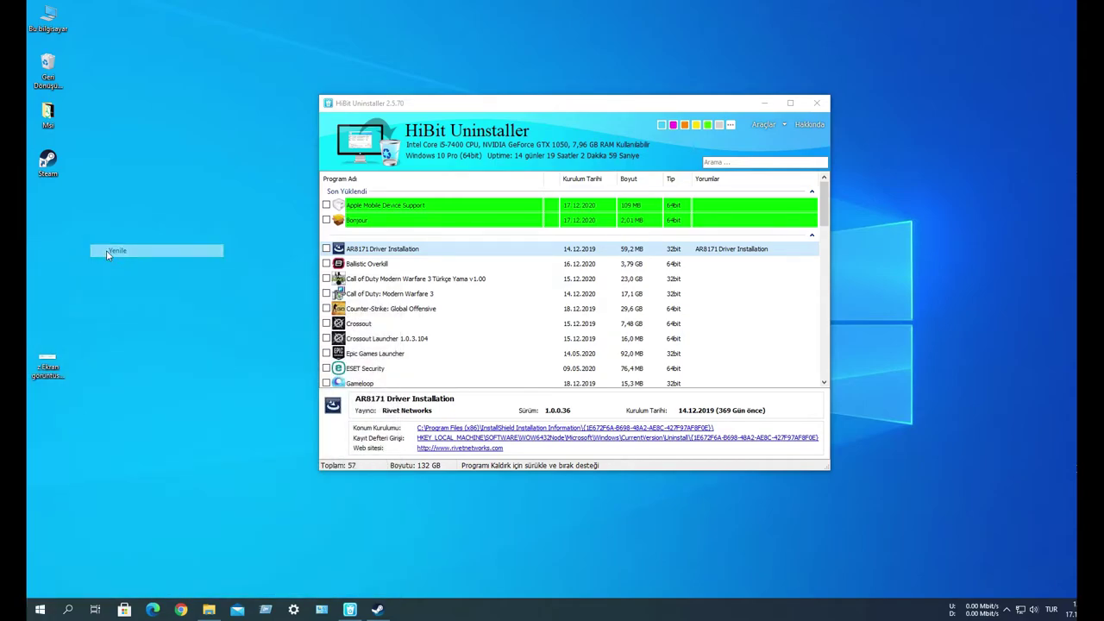
double_click(37, 65)
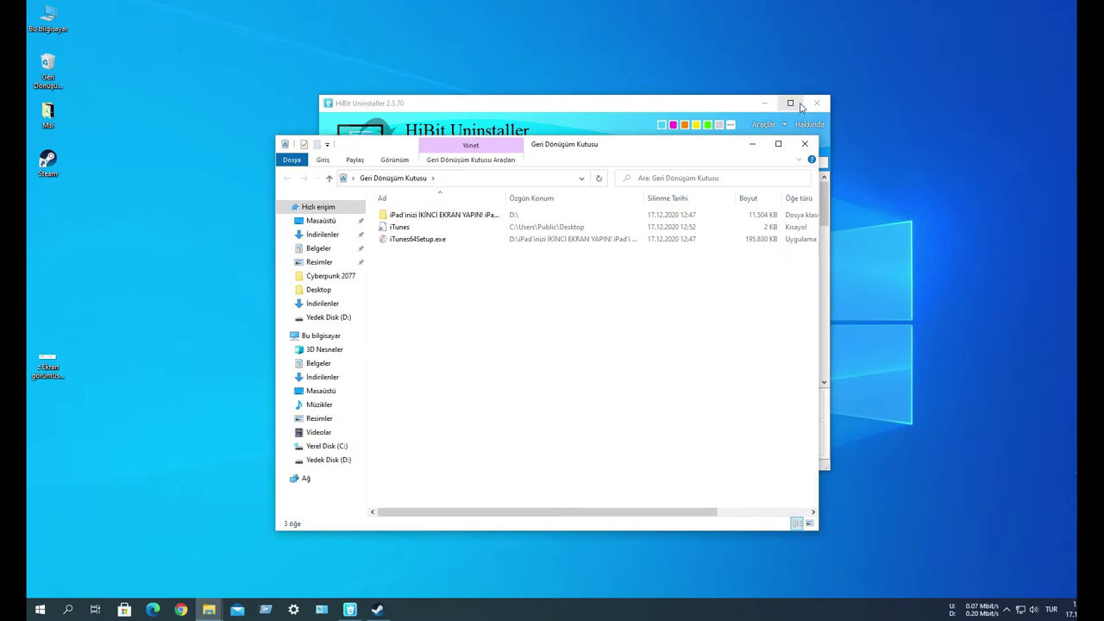
click(806, 143)
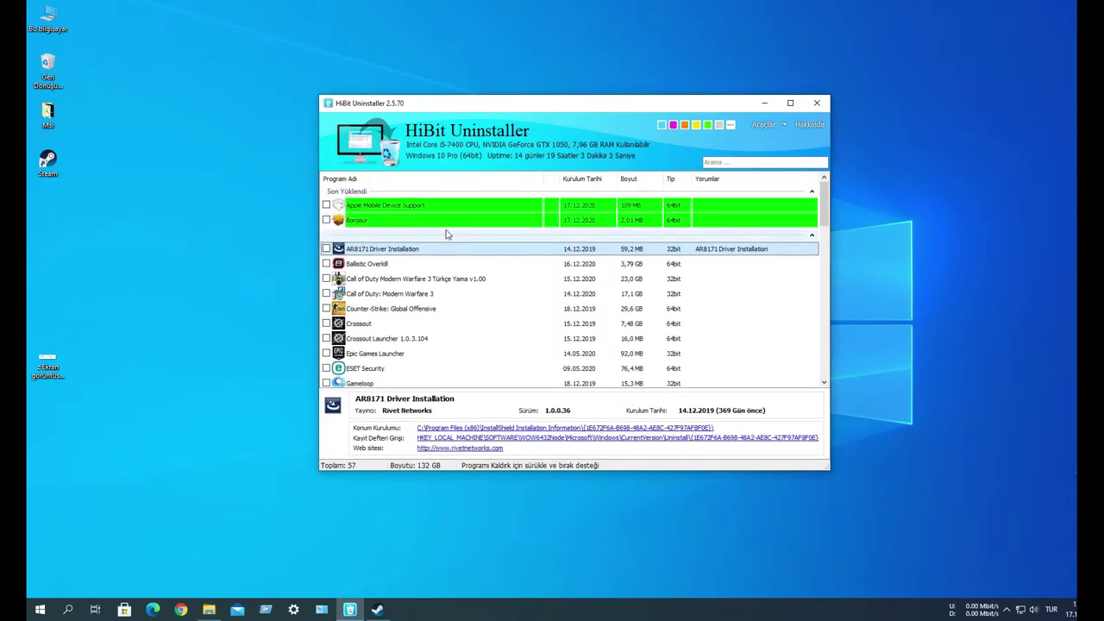
Uninstall Apple Mobile Device Support with its own remover and run the leftover scan.
click(454, 207)
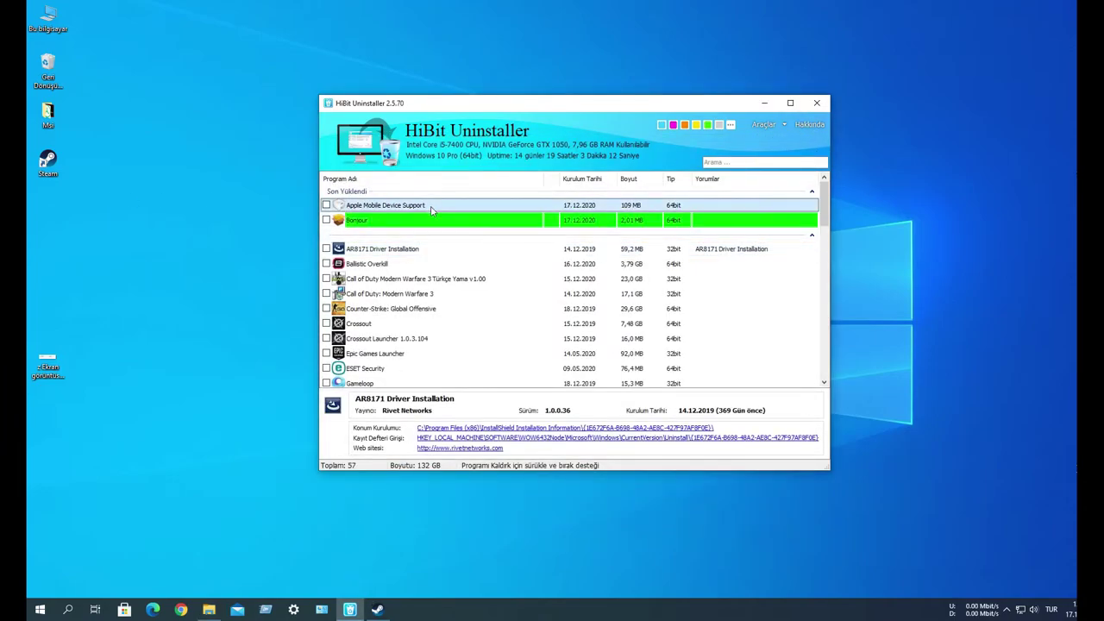
right_click(455, 207)
click(473, 213)
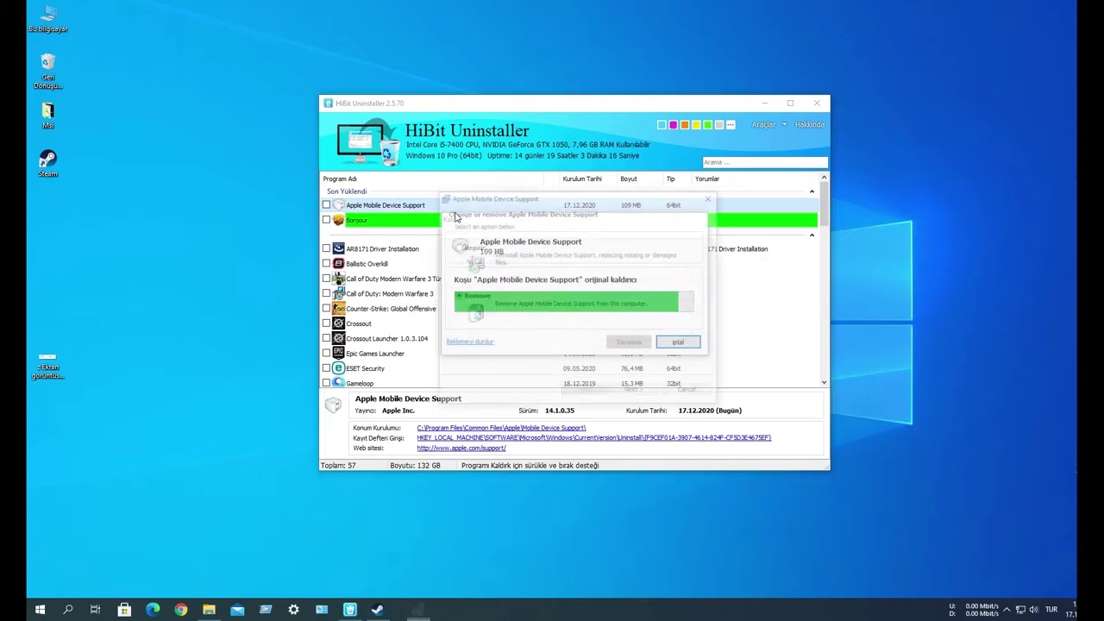
click(642, 392)
click(542, 314)
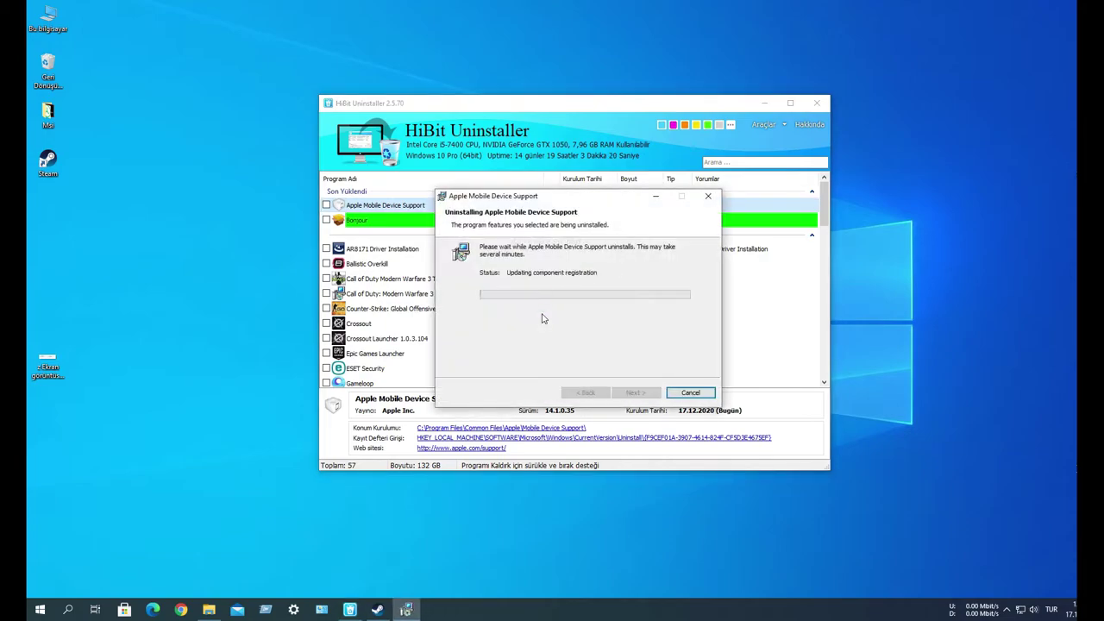
click(626, 389)
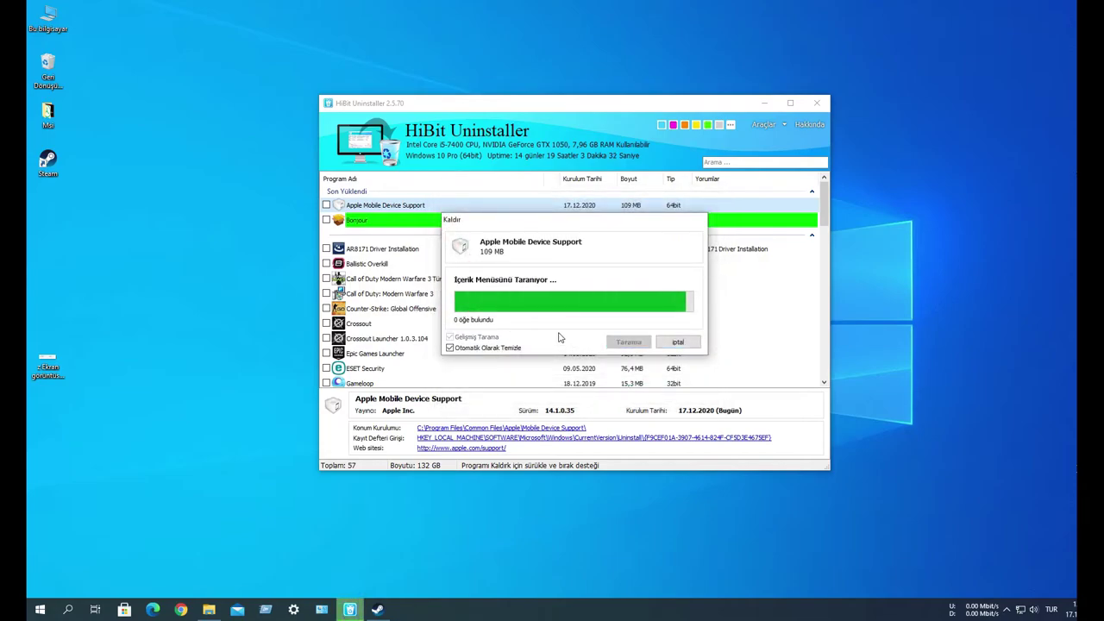
Uninstall Bonjour, ignoring the open NVIDIA GeForce Overlay, and run the leftover scan.
click(470, 207)
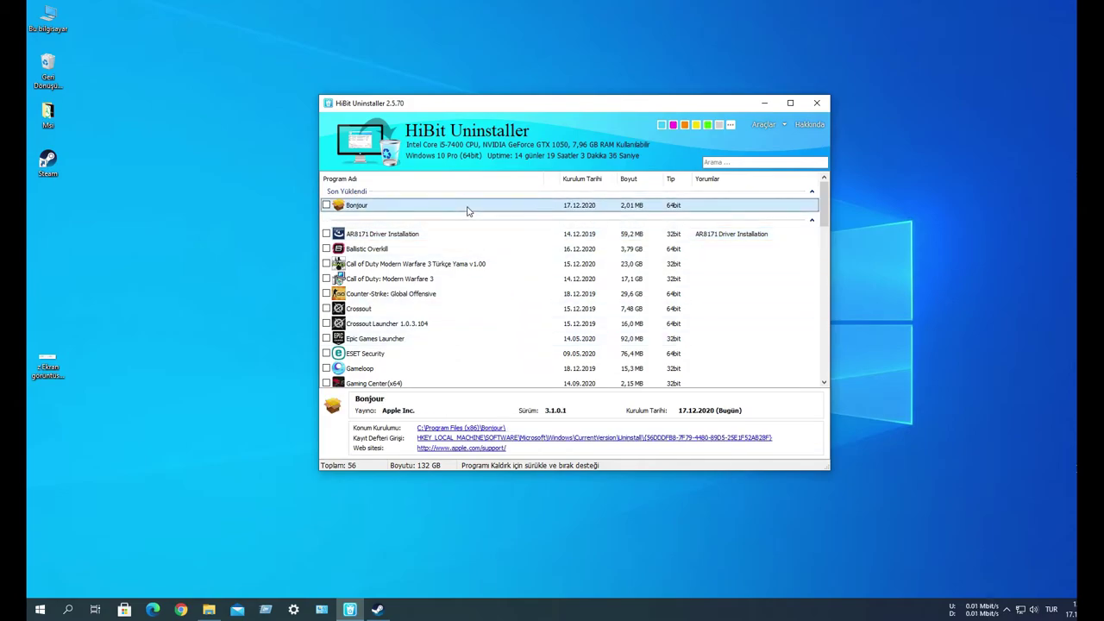
right_click(466, 206)
click(473, 219)
click(548, 327)
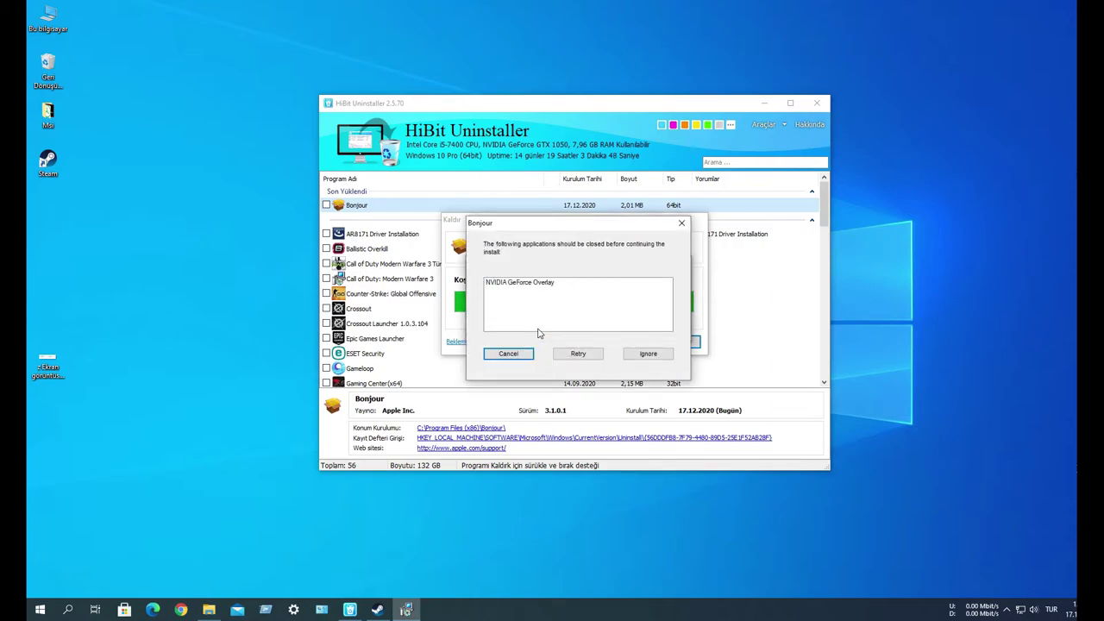
click(648, 354)
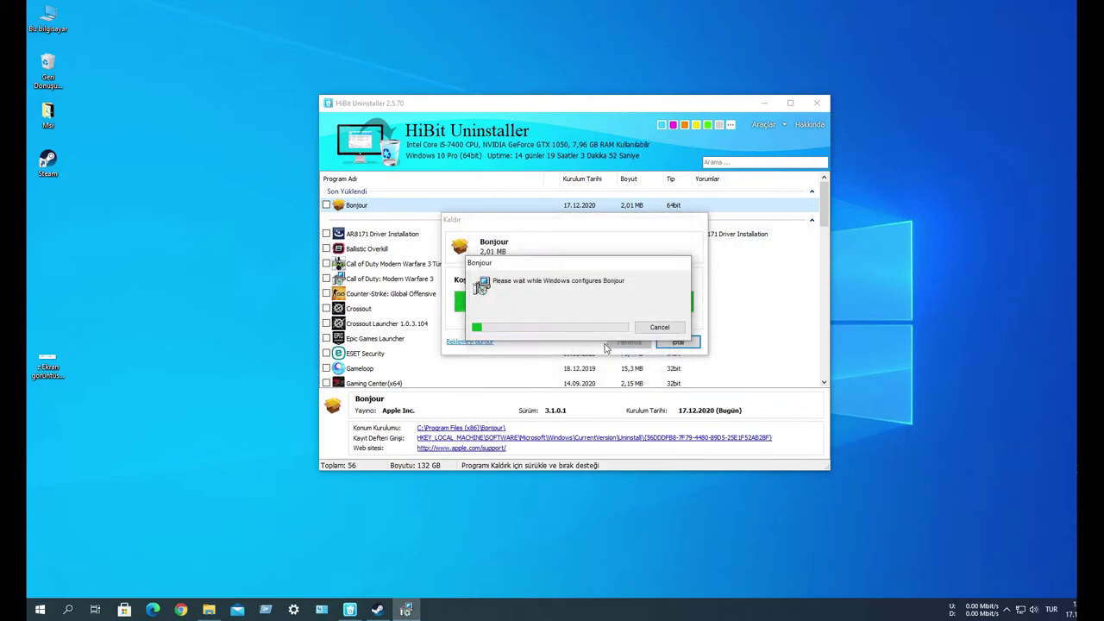
click(614, 343)
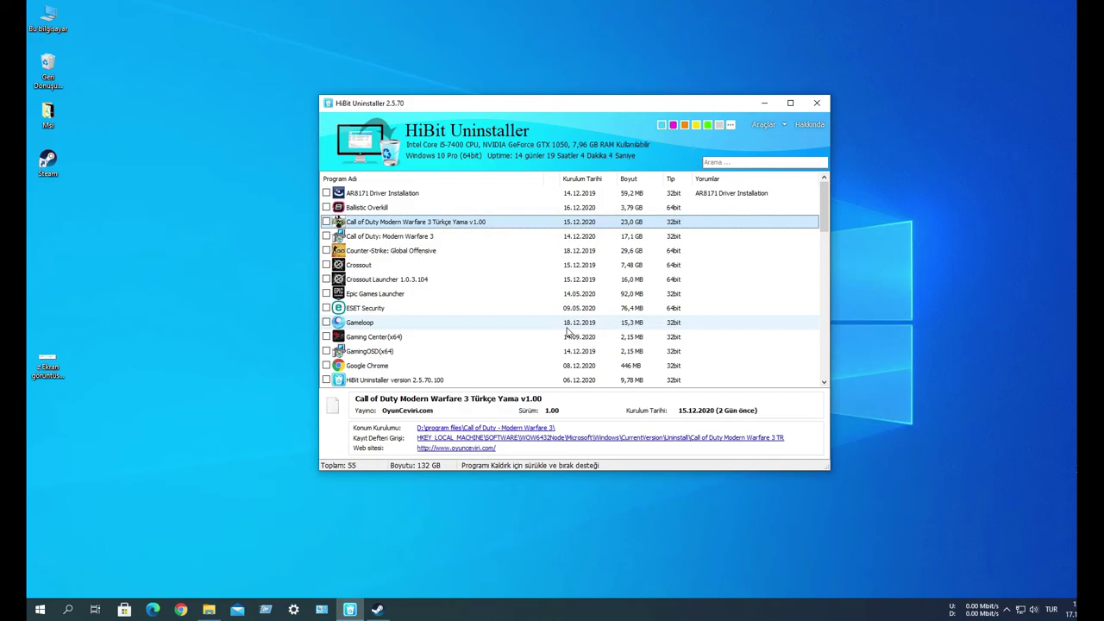
Open the installation folder offered for Gameloop, look inside My Games, and close the folder window.
click(427, 332)
right_click(429, 327)
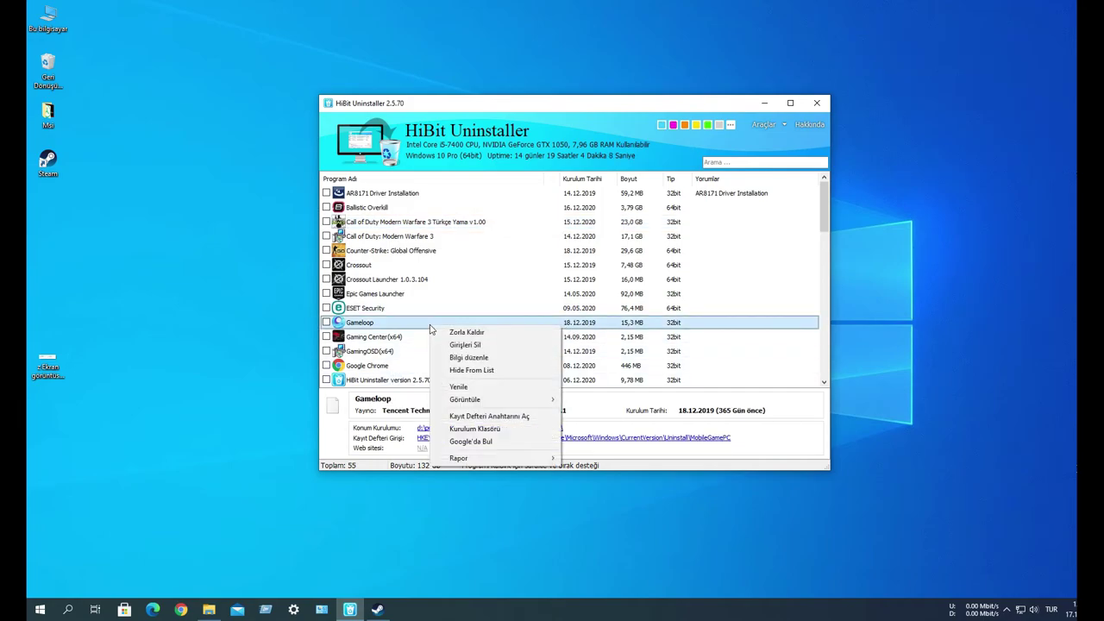
click(469, 357)
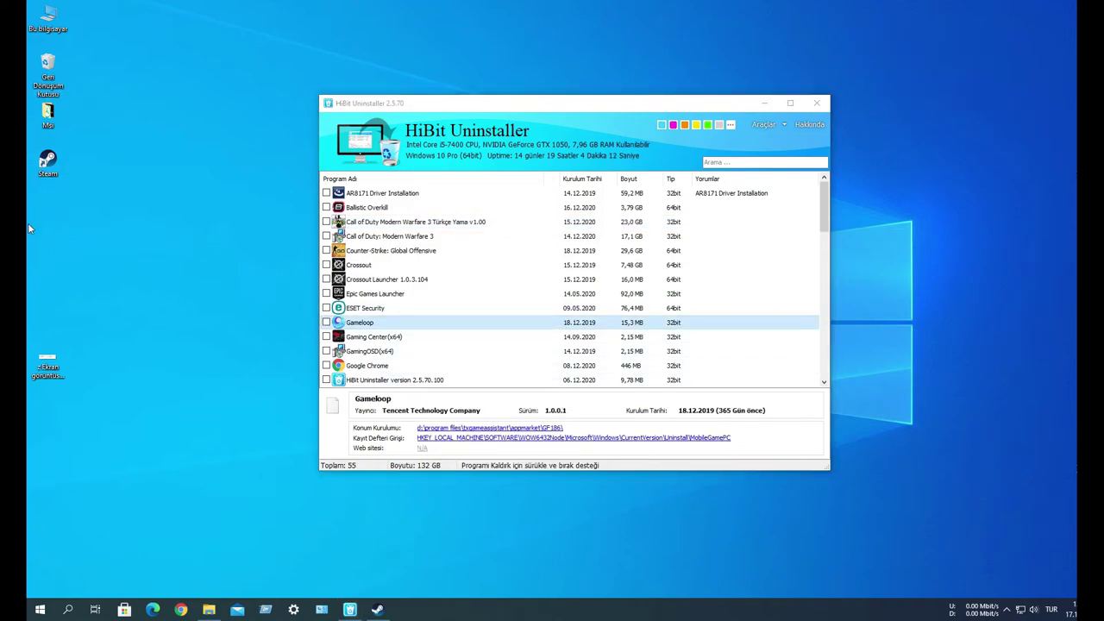
click(437, 328)
right_click(437, 328)
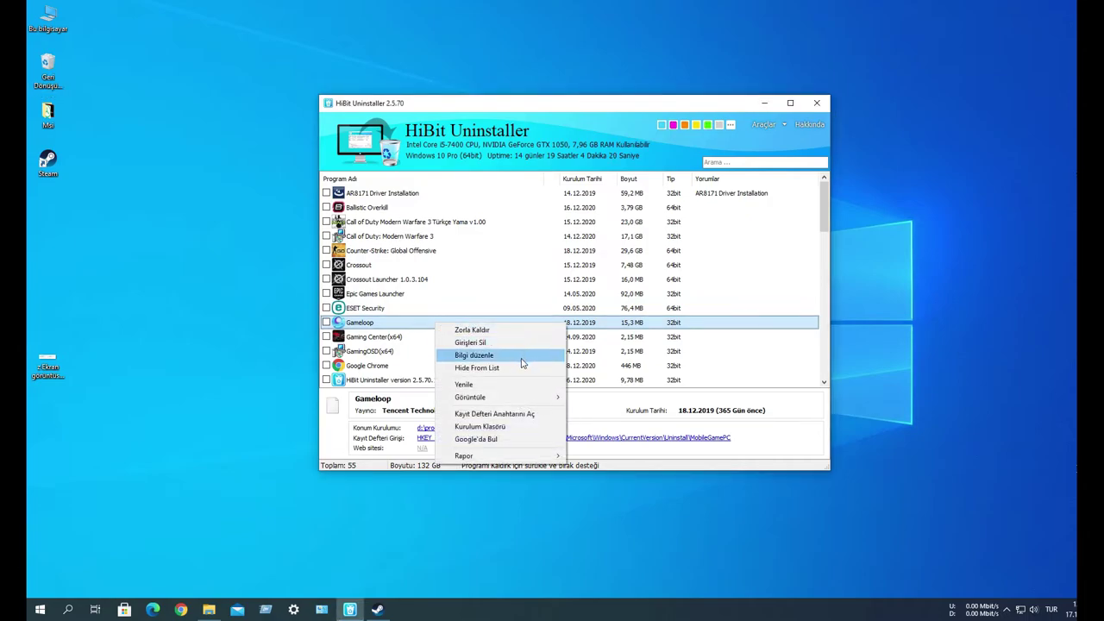
click(532, 427)
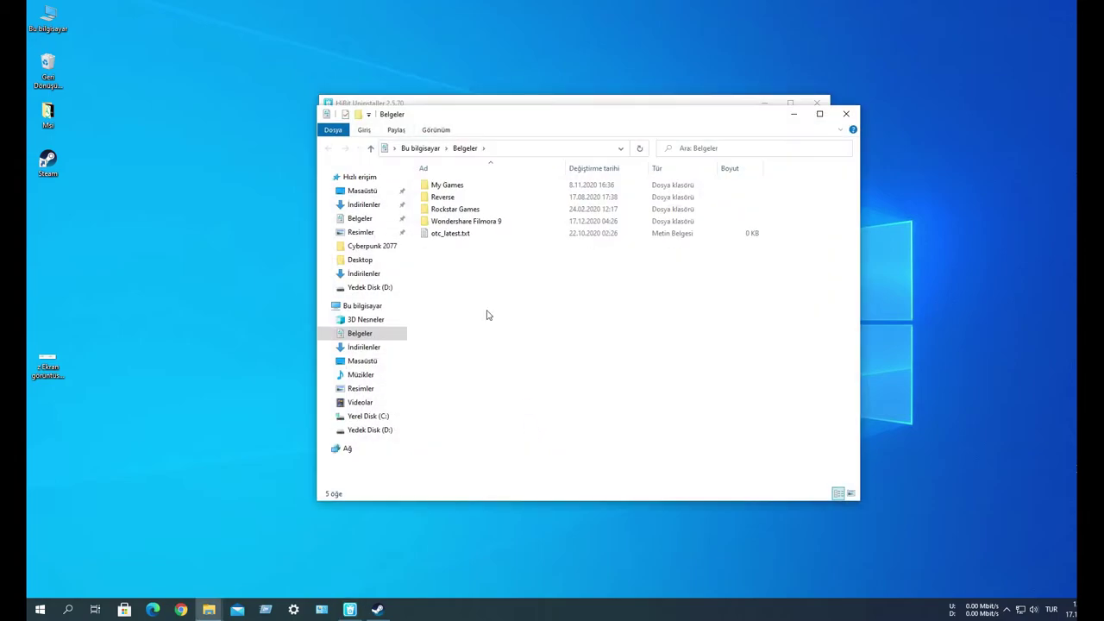
double_click(472, 185)
click(328, 152)
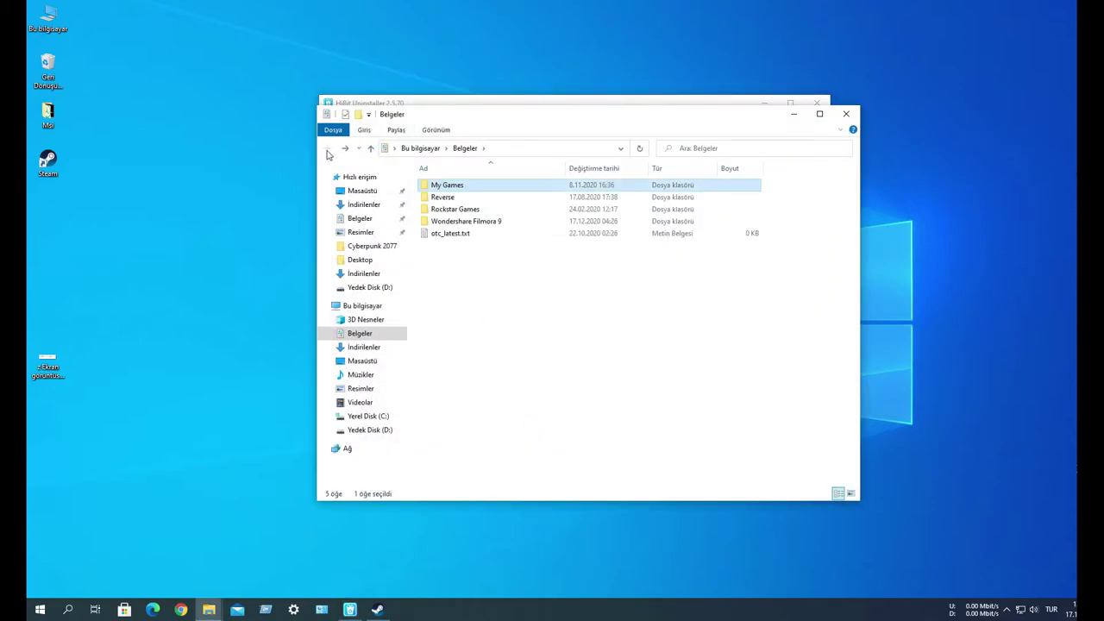
click(845, 114)
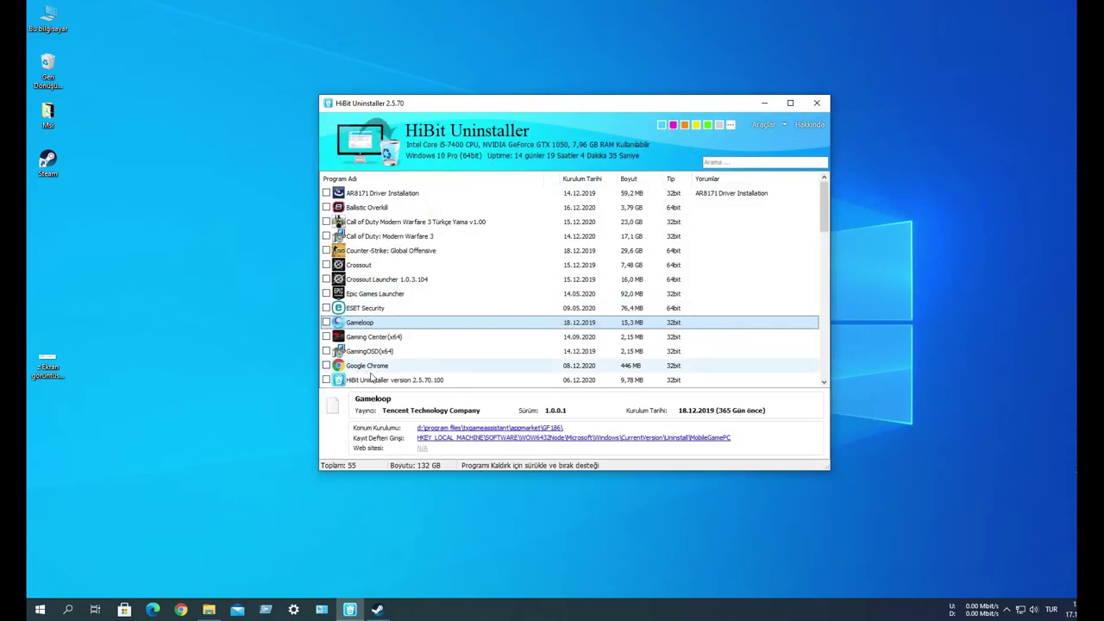
Search Windows for "gameloo", clear the search, and look through the list of installed programs.
right_click(426, 328)
key(super)
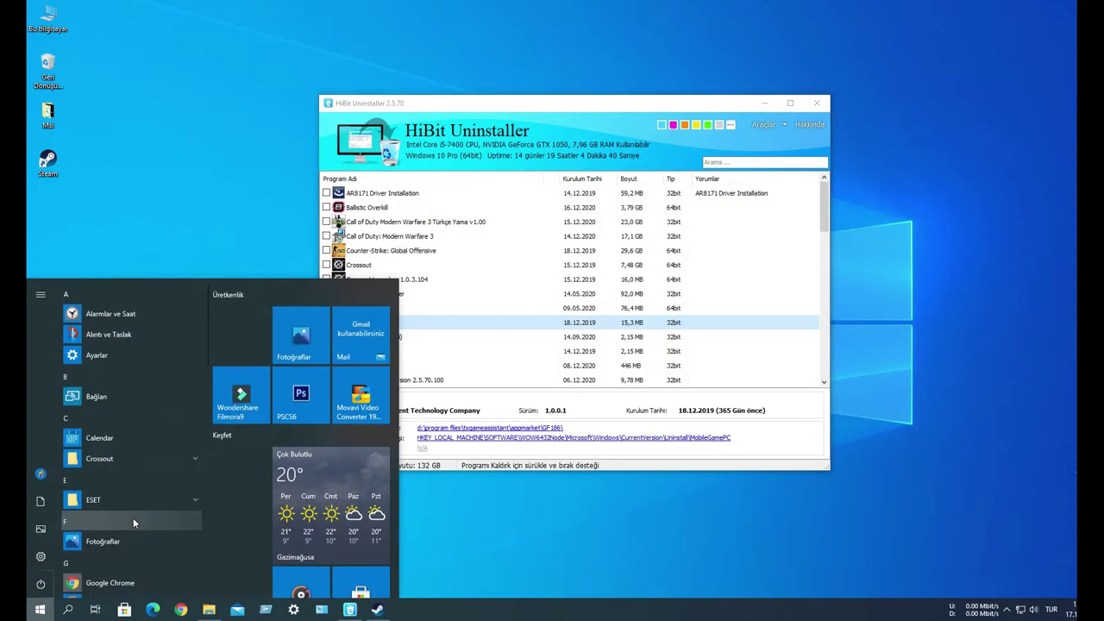
text(gameloo)
key(BackSpace)
key(BackSpace)
key(BackSpace)
key(BackSpace)
key(BackSpace)
key(BackSpace)
key(BackSpace)
key(Escape)
scroll(413, 316, down, 5)
scroll(413, 316, up, 6)
Open Gameloop's registry key from the program list, inspect its values, and close the Registry Editor.
click(436, 324)
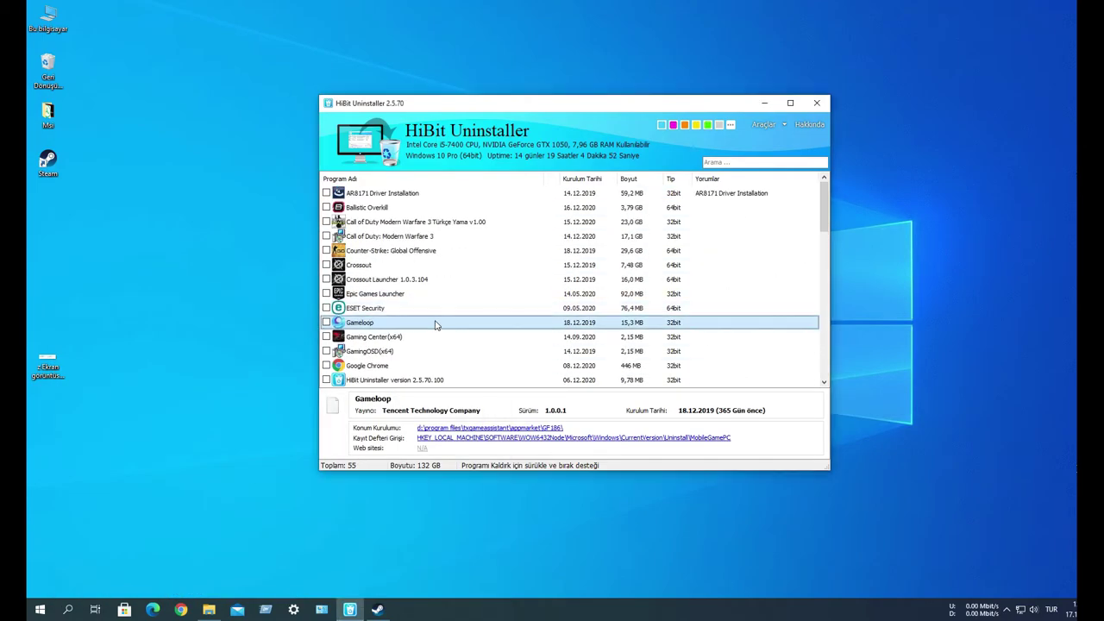
right_click(436, 324)
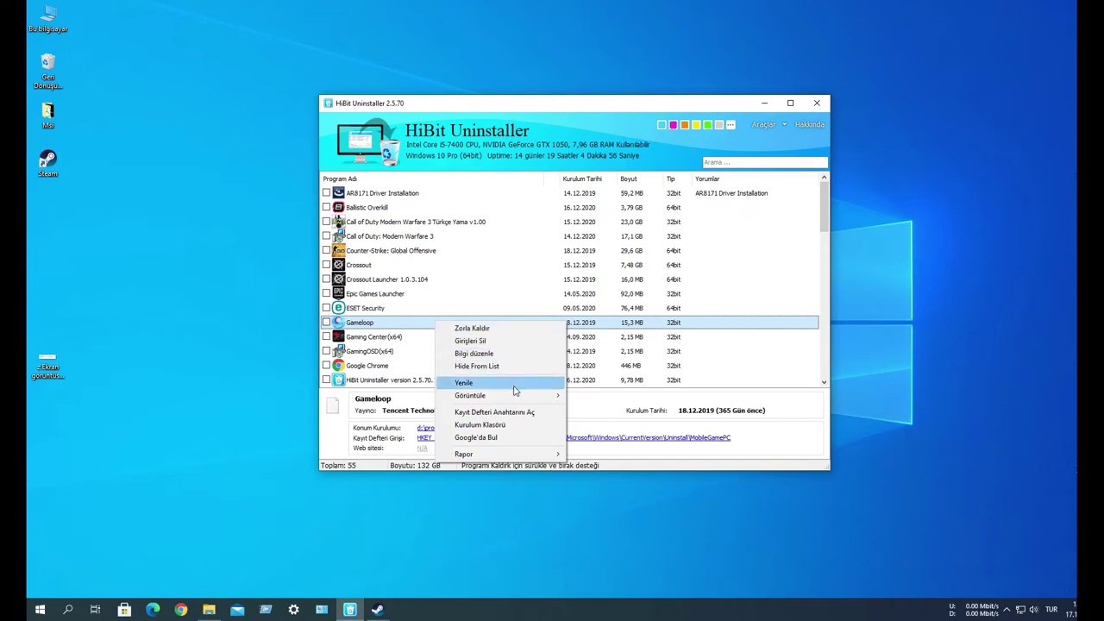
click(516, 413)
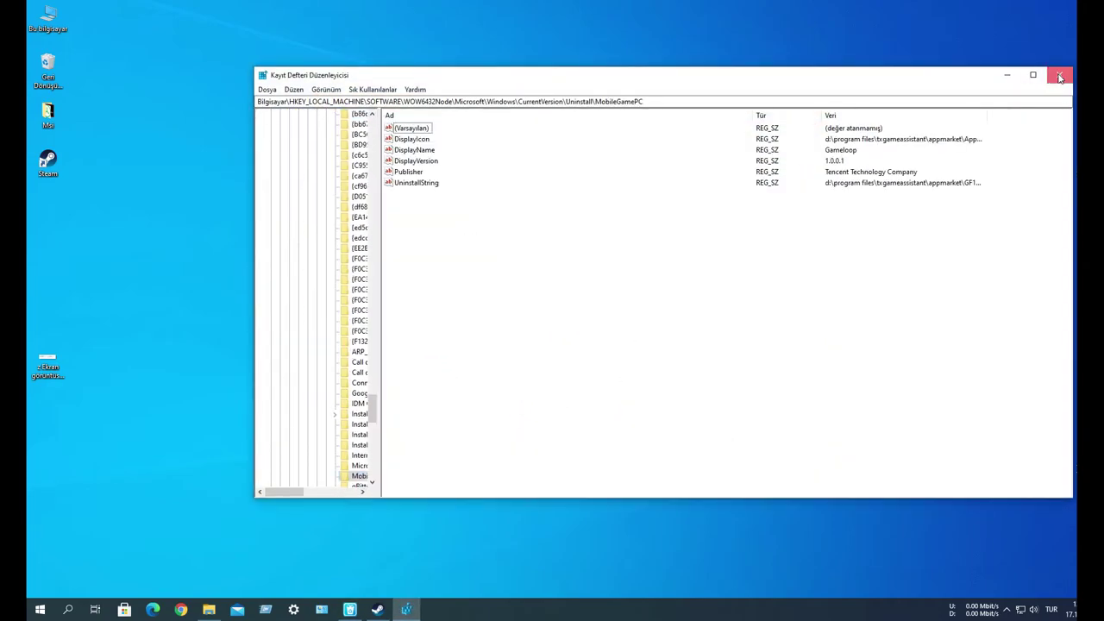
click(1060, 77)
right_click(459, 326)
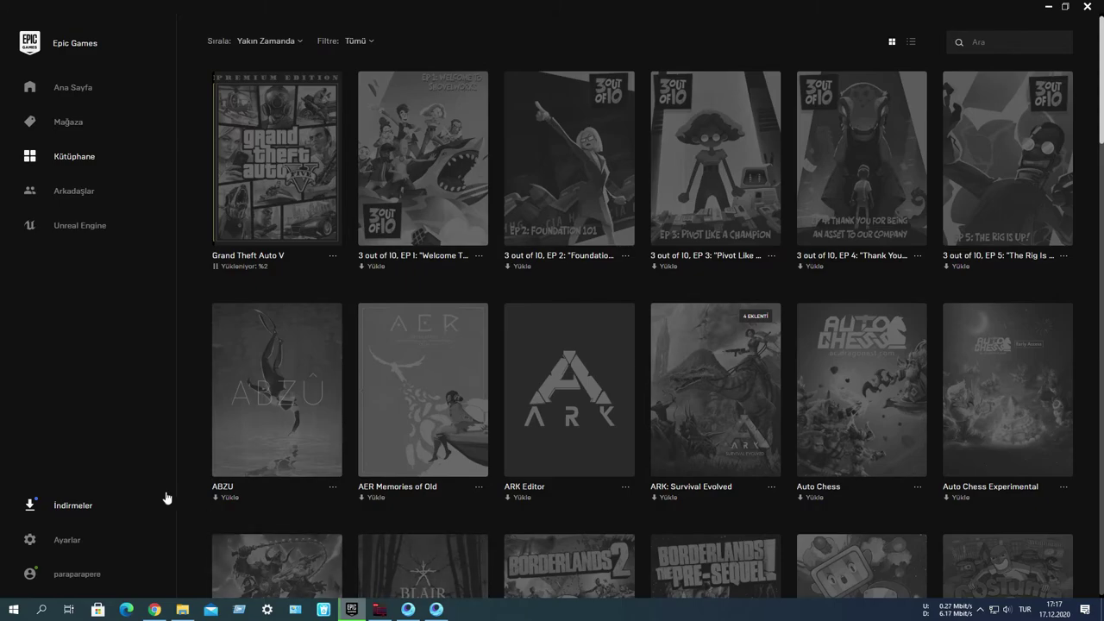
Show the download progress of Grand Theft Auto V in the Epic Games launcher.
click(73, 506)
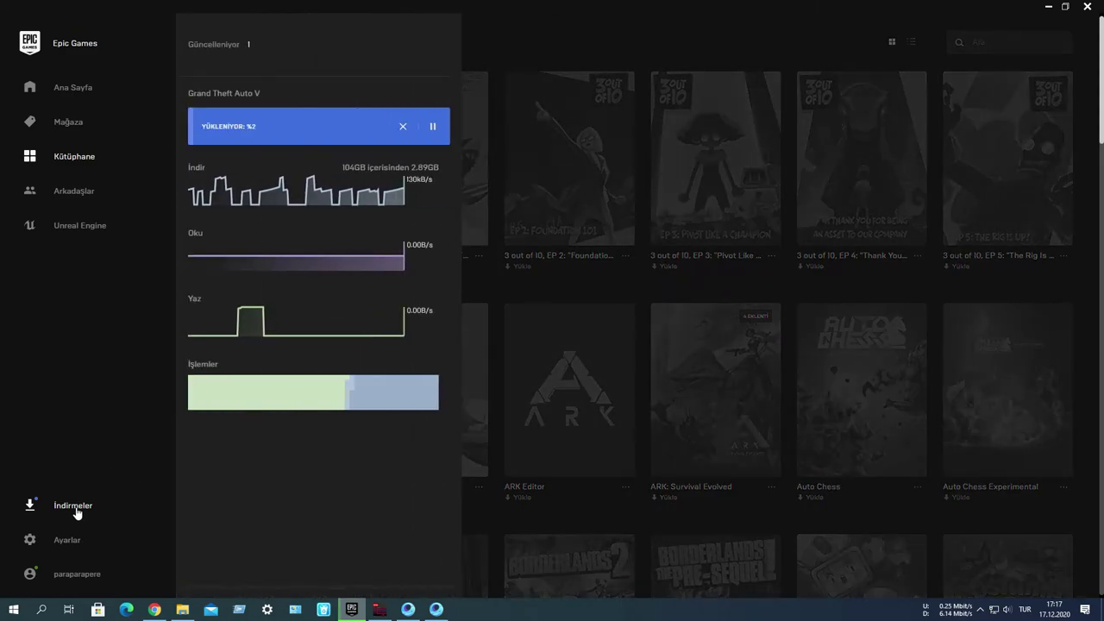